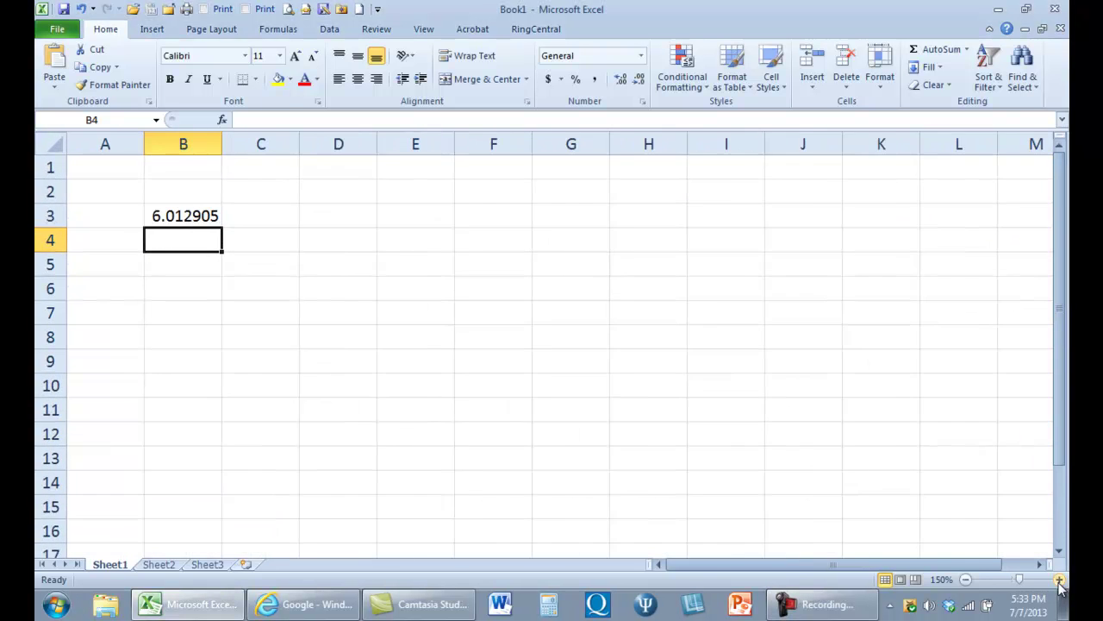
Step: Enlarge the worksheet view to 250%
{"action": "left_click", "coordinate": [1060, 579]}
{"action": "left_click", "coordinate": [1059, 579]}
{"action": "left_click", "coordinate": [1059, 579]}
{"action": "left_click", "coordinate": [1059, 579]}
{"action": "left_click", "coordinate": [1059, 579]}
{"action": "left_click", "coordinate": [1059, 580]}
{"action": "left_click", "coordinate": [1059, 580]}
{"action": "left_click", "coordinate": [1060, 579]}
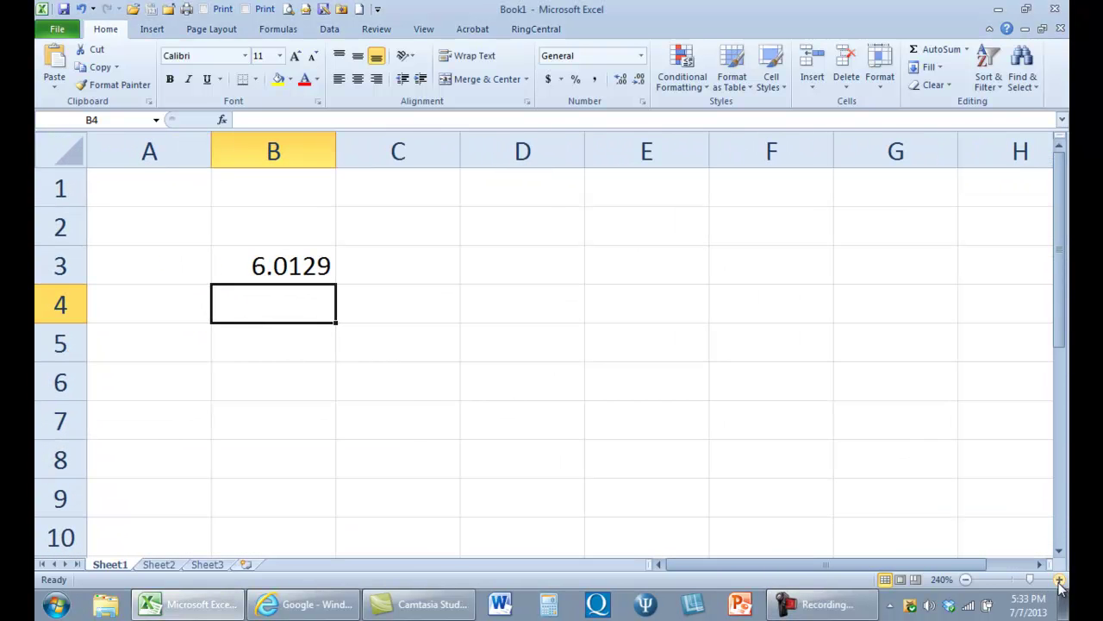
{"action": "left_click", "coordinate": [1059, 579]}
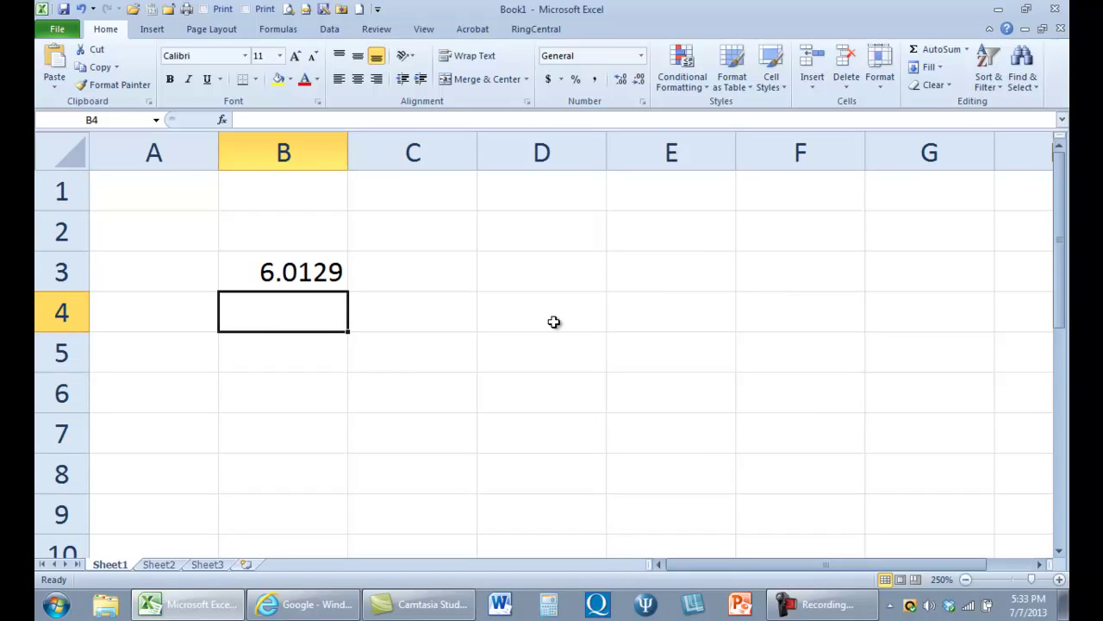
Step: Enter the formula =F.INV.RT(.01,2,18) in cell B3 to compute the critical F value
{"action": "left_click", "coordinate": [321, 274]}
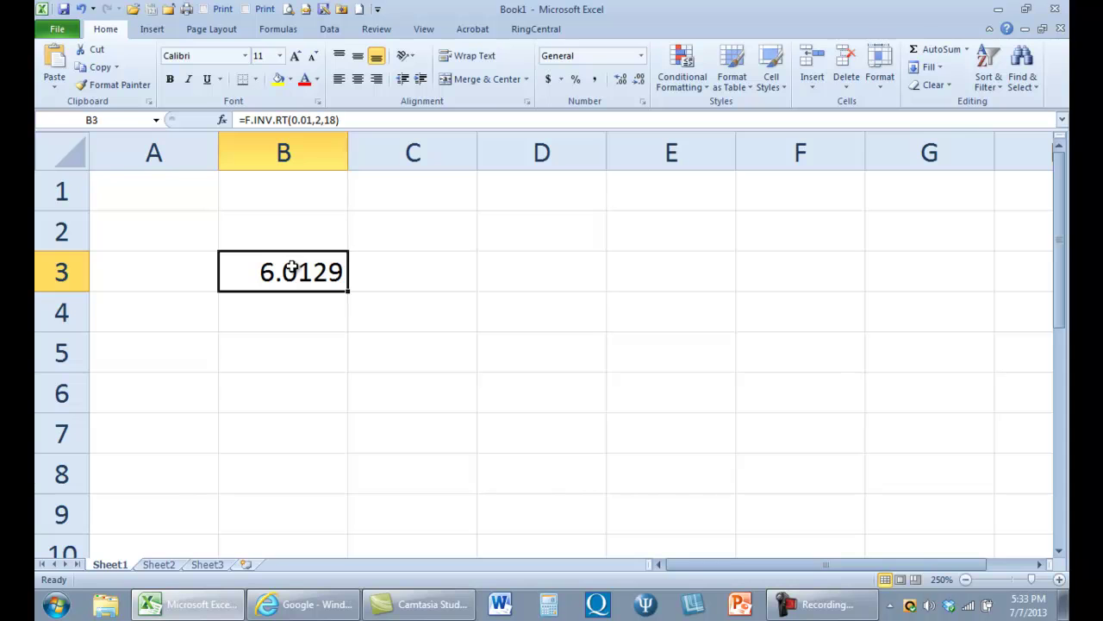
{"action": "type", "text": "=f"}
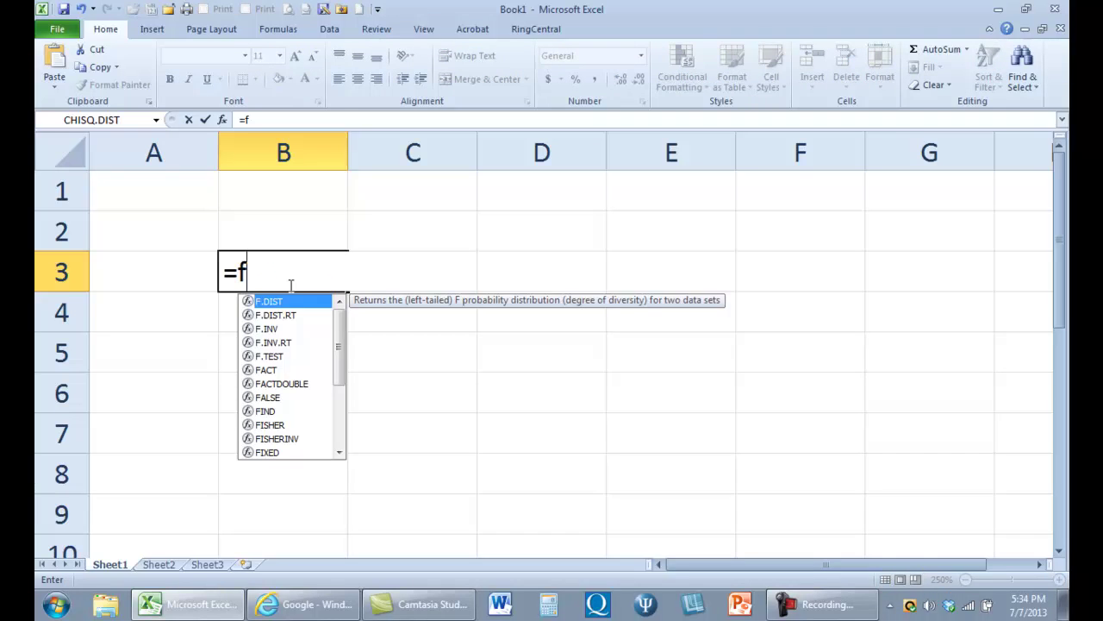
{"action": "left_click", "coordinate": [292, 345]}
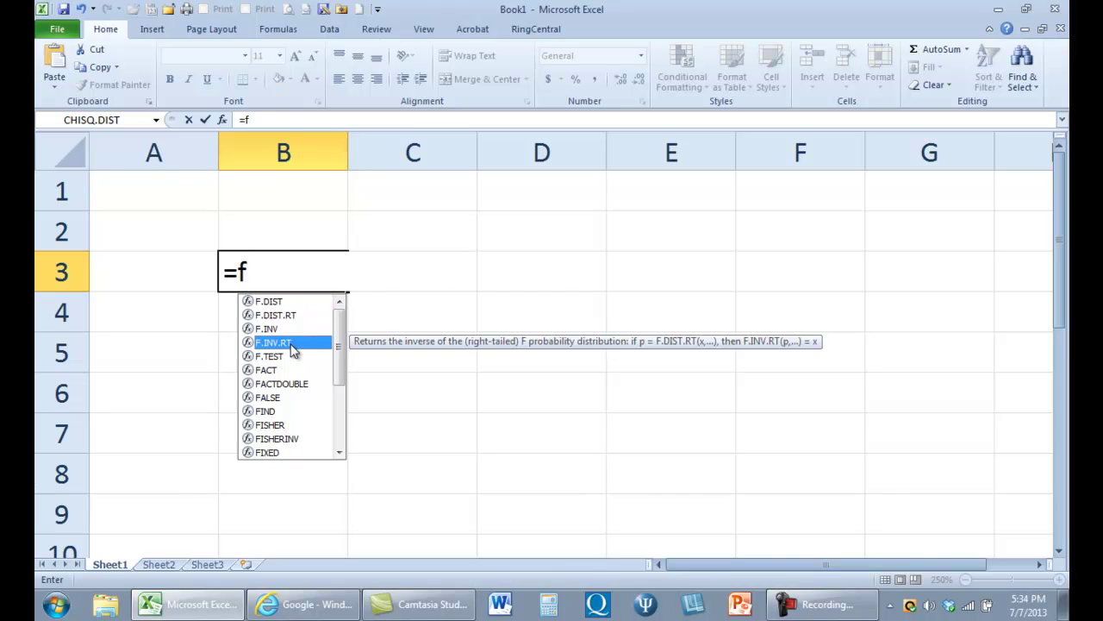
{"action": "double_click", "coordinate": [291, 344]}
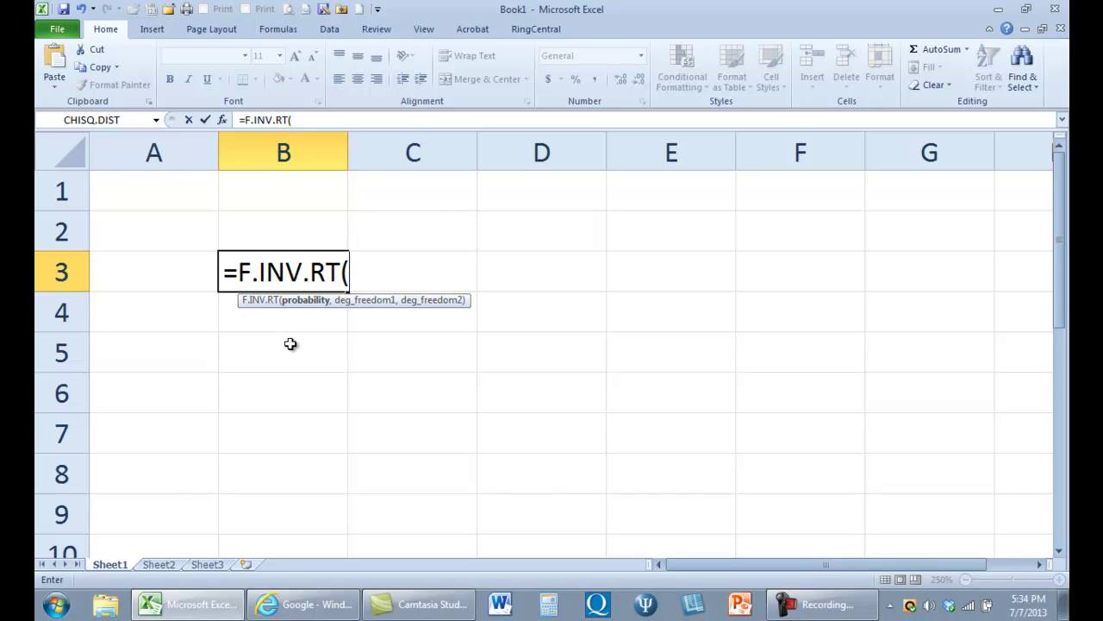
{"action": "type", "text": ".01,"}
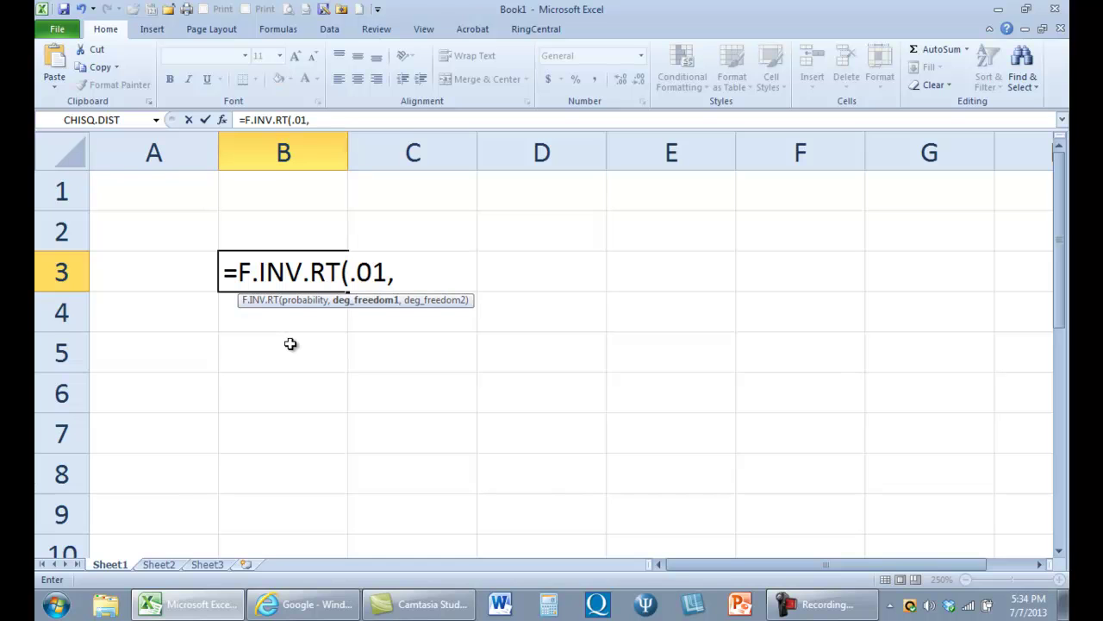
{"action": "type", "text": "2,18)"}
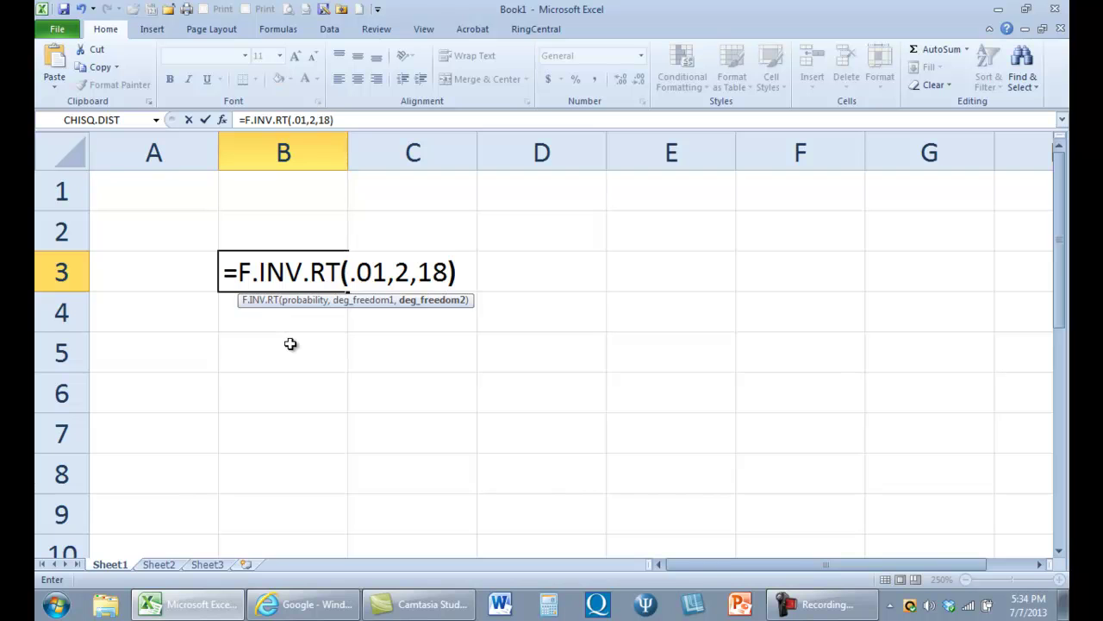
{"action": "key", "text": "Return"}
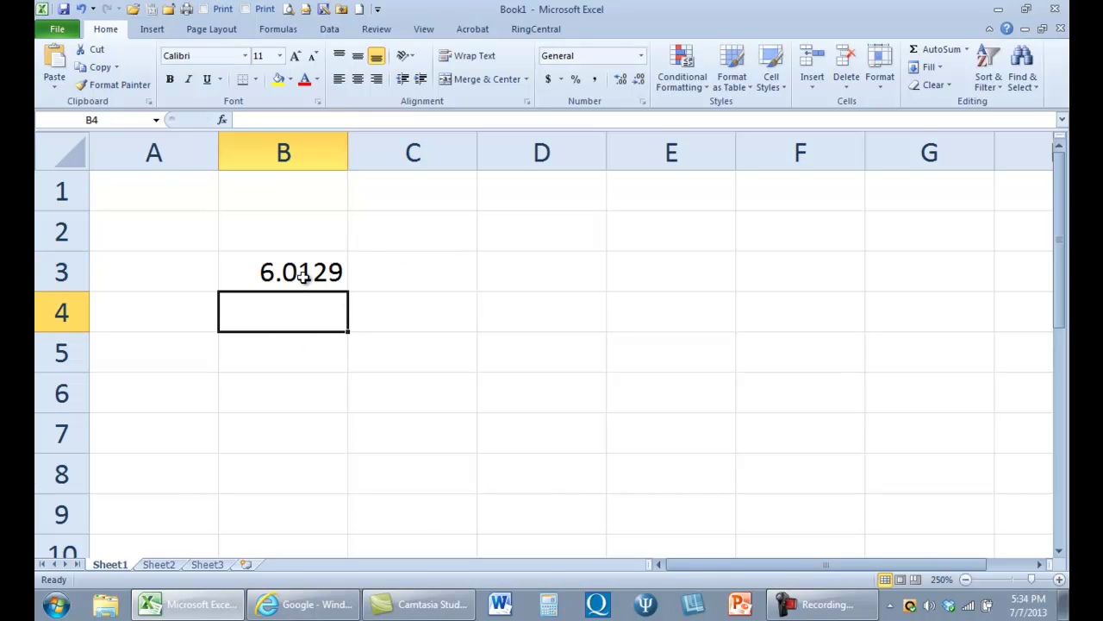
Step: Switch to Internet Explorer and enter the Google query "f caluculator critical value"
{"action": "left_click", "coordinate": [320, 608]}
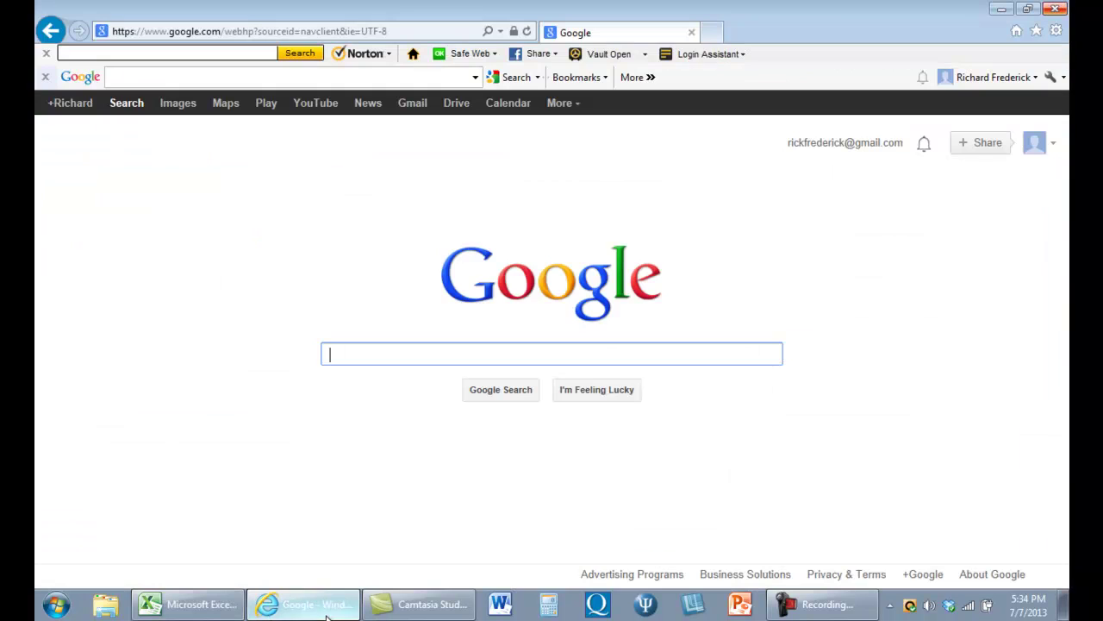
{"action": "type", "text": "f"}
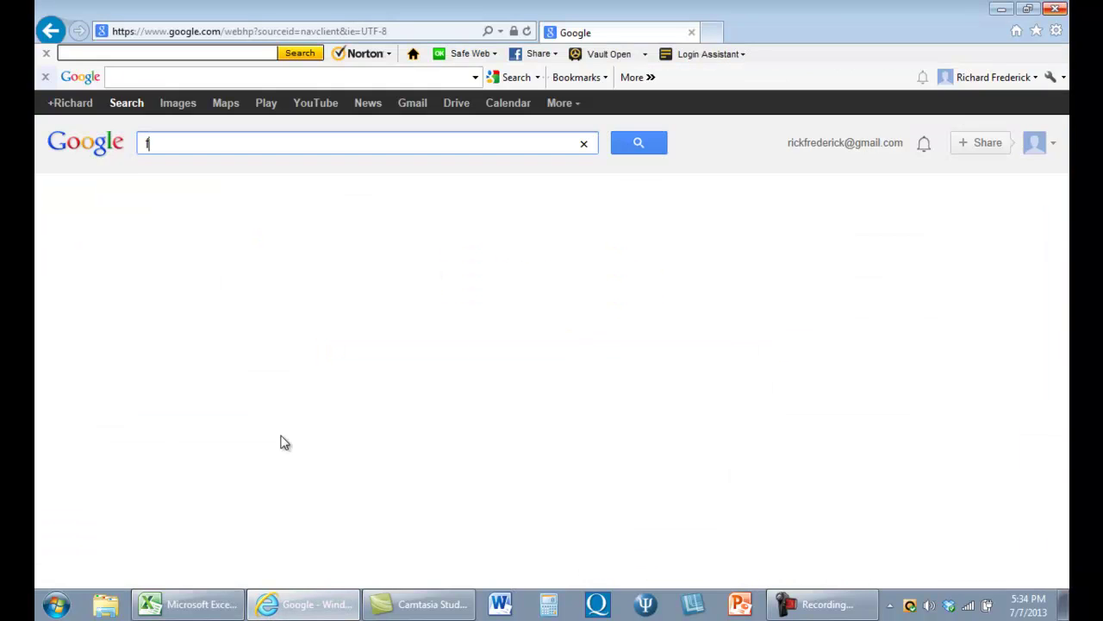
{"action": "type", "text": " ca"}
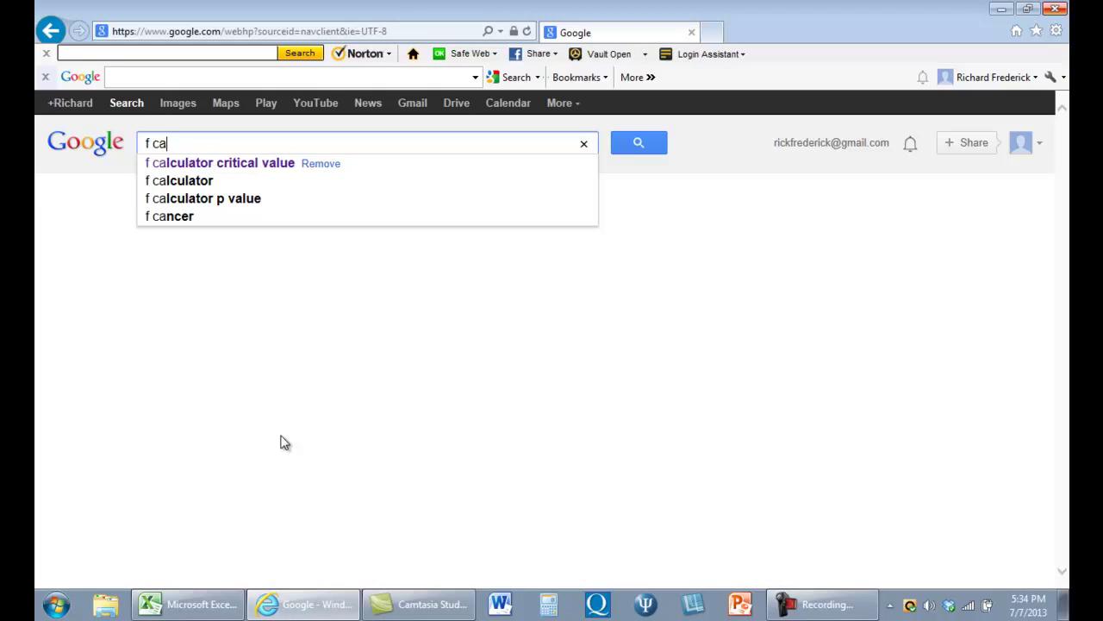
{"action": "type", "text": "lu"}
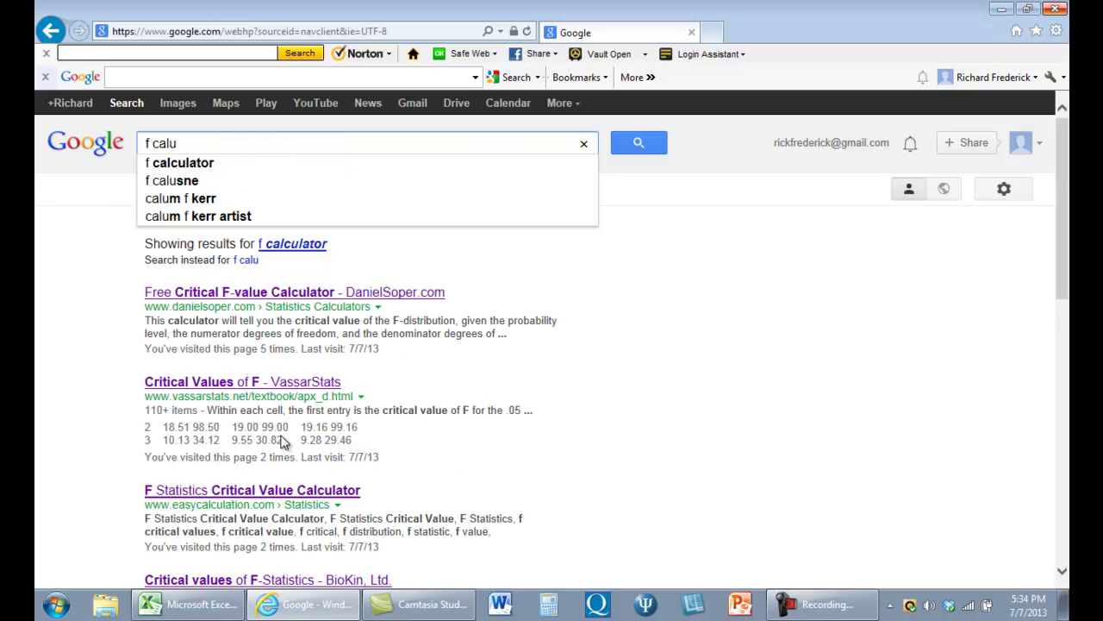
{"action": "type", "text": "c"}
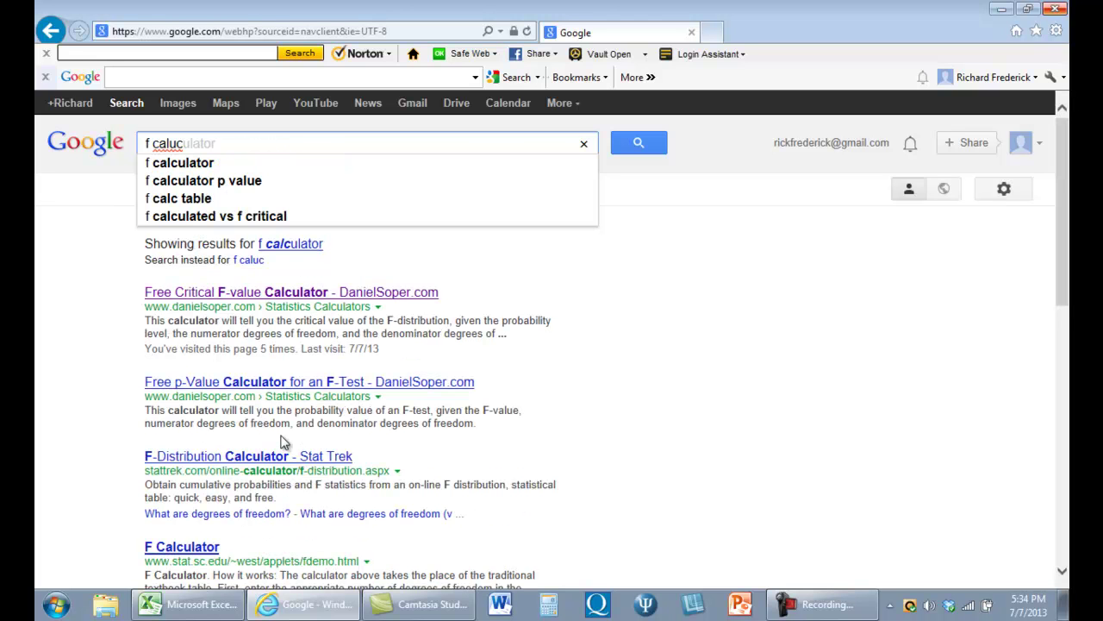
{"action": "type", "text": "ulator criti"}
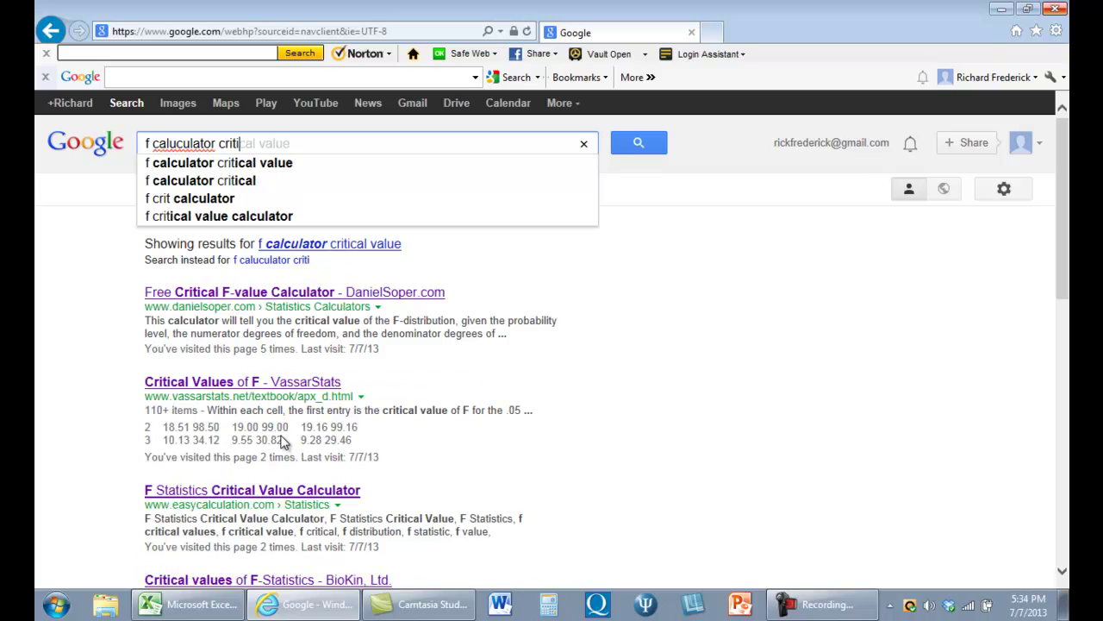
{"action": "type", "text": "cal val"}
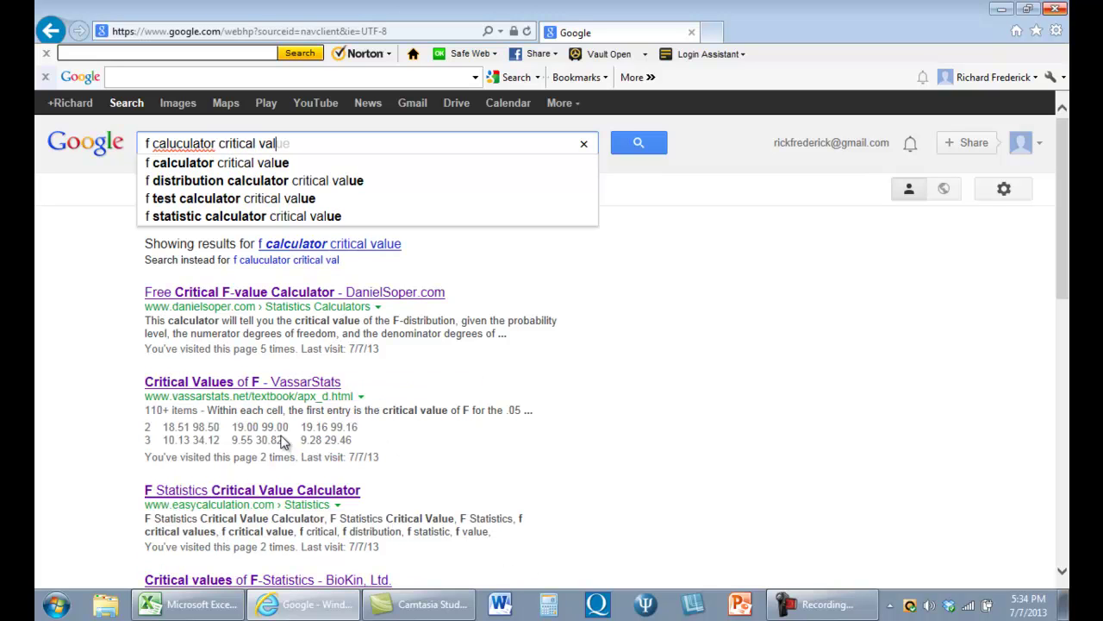
{"action": "type", "text": "ue"}
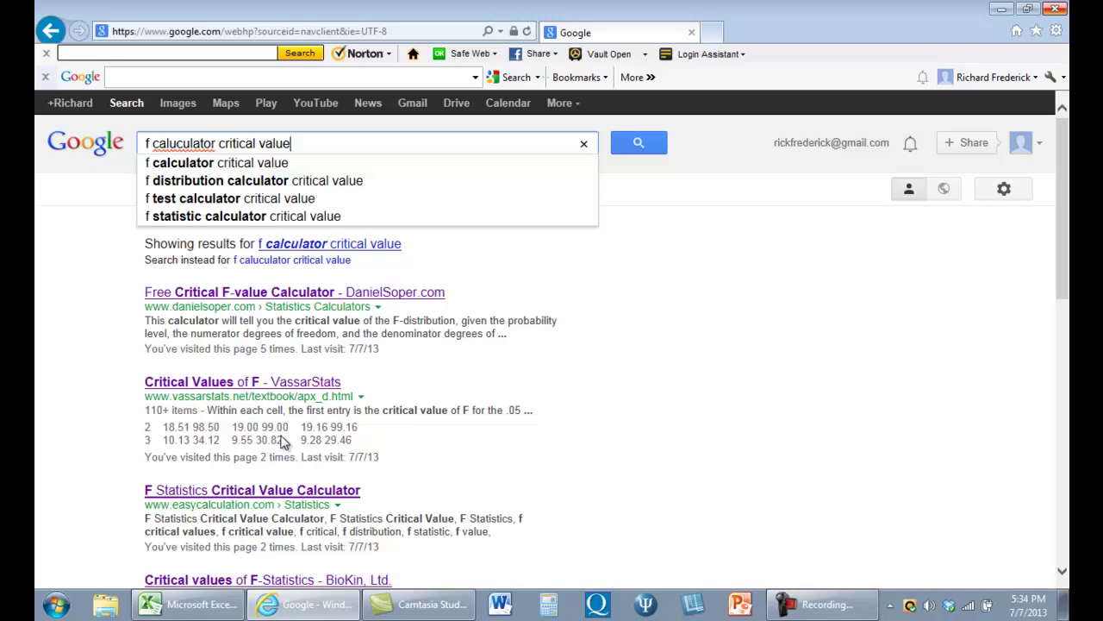
Step: Correct the misspelled word in the query so the search reads "f calculator critical value"
{"action": "key", "text": "Left"}
{"action": "key", "text": "Left"}
{"action": "key", "text": "Left"}
{"action": "key", "text": "Left"}
{"action": "key", "text": "Left"}
{"action": "key", "text": "Left"}
{"action": "key", "text": "Left"}
{"action": "key", "text": "Left"}
{"action": "key", "text": "Left"}
{"action": "key", "text": "Left"}
{"action": "key", "text": "Left"}
{"action": "key", "text": "Left"}
{"action": "key", "text": "Left"}
{"action": "key", "text": "Left"}
{"action": "key", "text": "Left"}
{"action": "key", "text": "Left"}
{"action": "key", "text": "Left"}
{"action": "key", "text": "Left"}
{"action": "key", "text": "Left"}
{"action": "key", "text": "Left"}
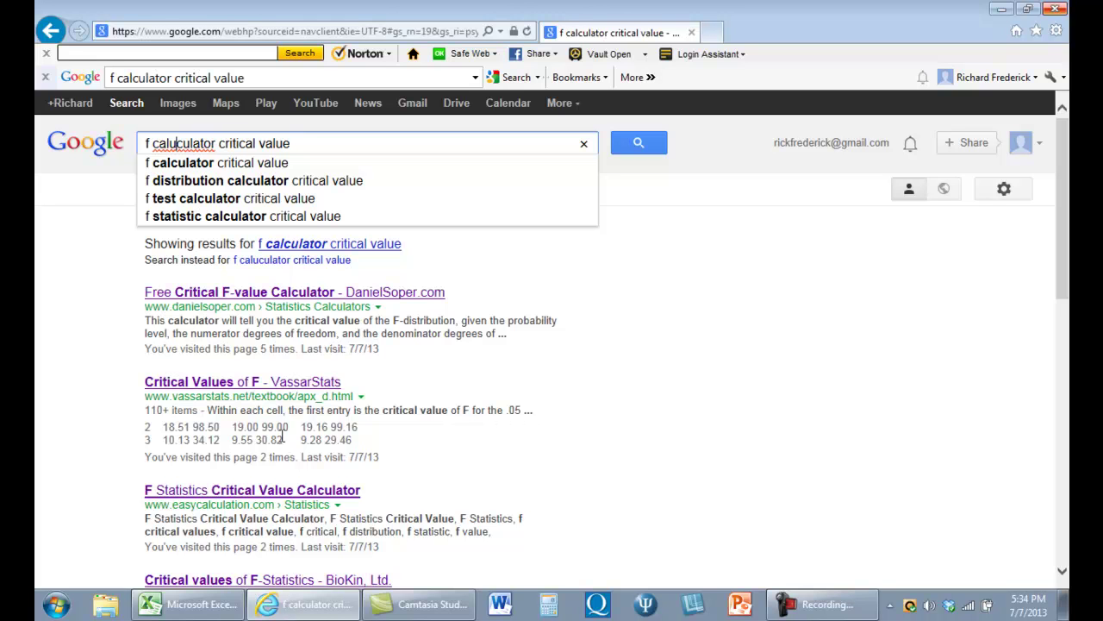
{"action": "key", "text": "BackSpace"}
{"action": "left_click", "coordinate": [282, 435]}
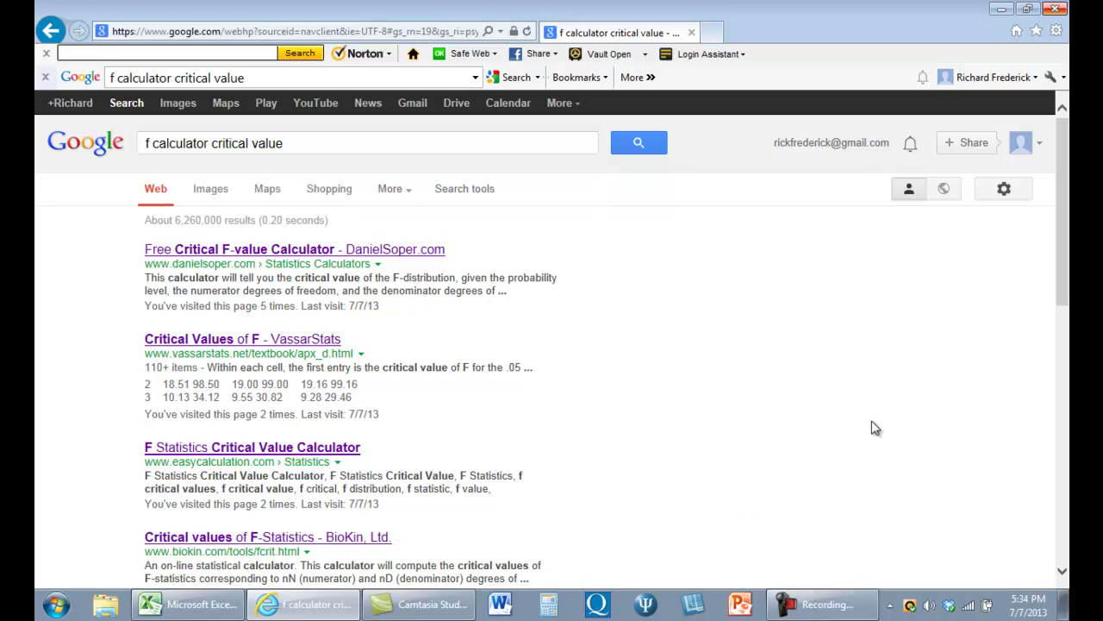
Step: Open the VassarStats Critical Values of F table and look up the entry for 2 numerator and 18 denominator degrees of freedom
{"action": "scroll", "coordinate": [1062, 296], "scroll_direction": "down", "scroll_amount": 1}
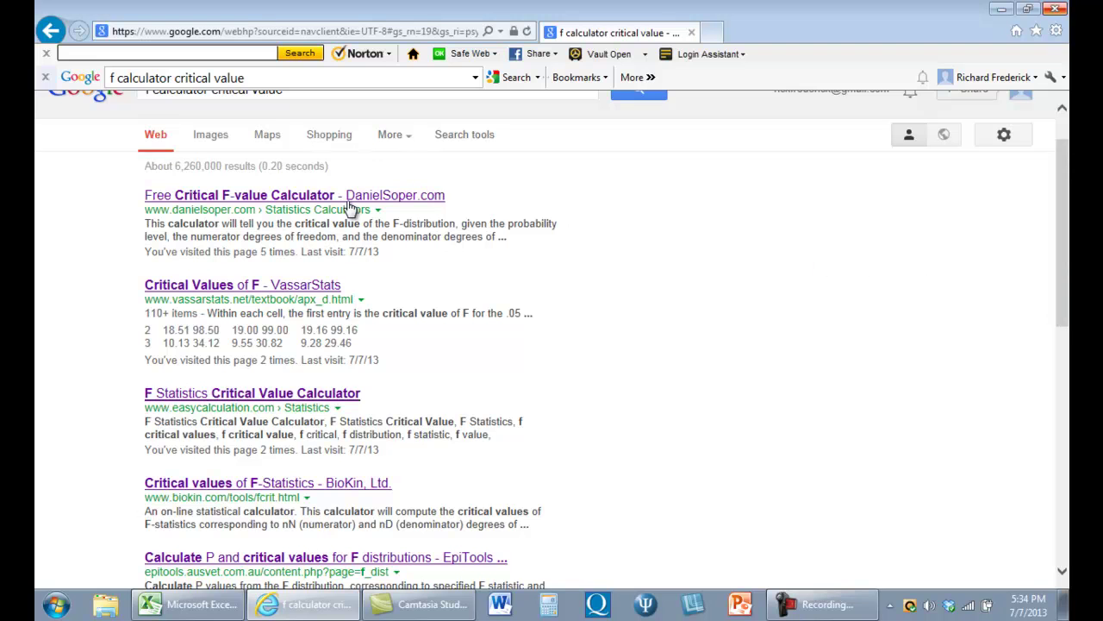
{"action": "left_click", "coordinate": [274, 290]}
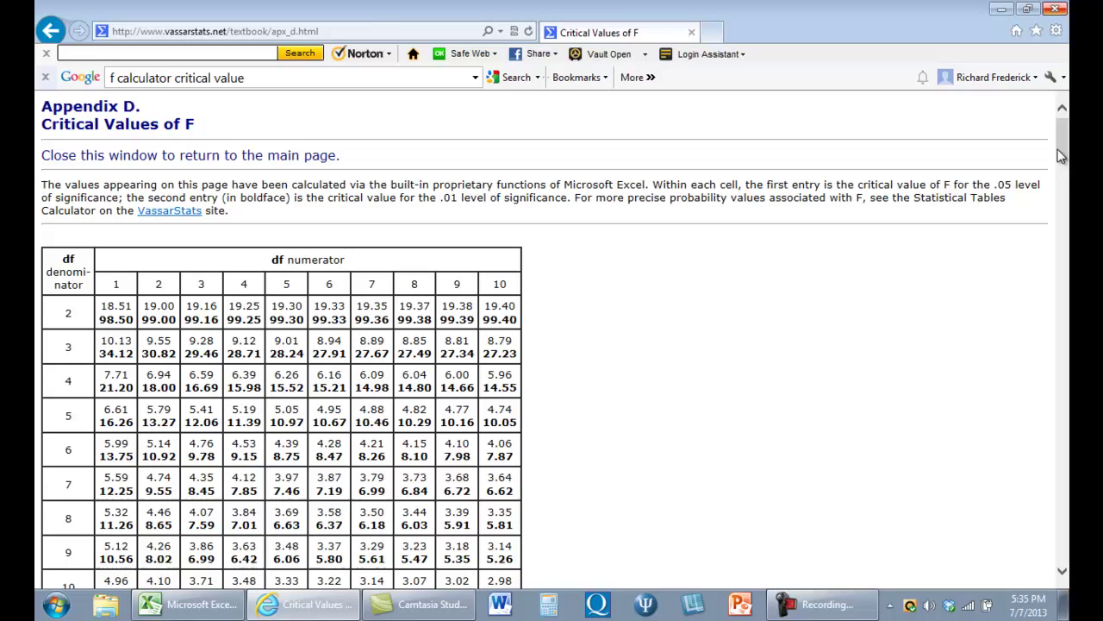
{"action": "left_click_drag", "start_coordinate": [1064, 147], "coordinate": [1064, 161]}
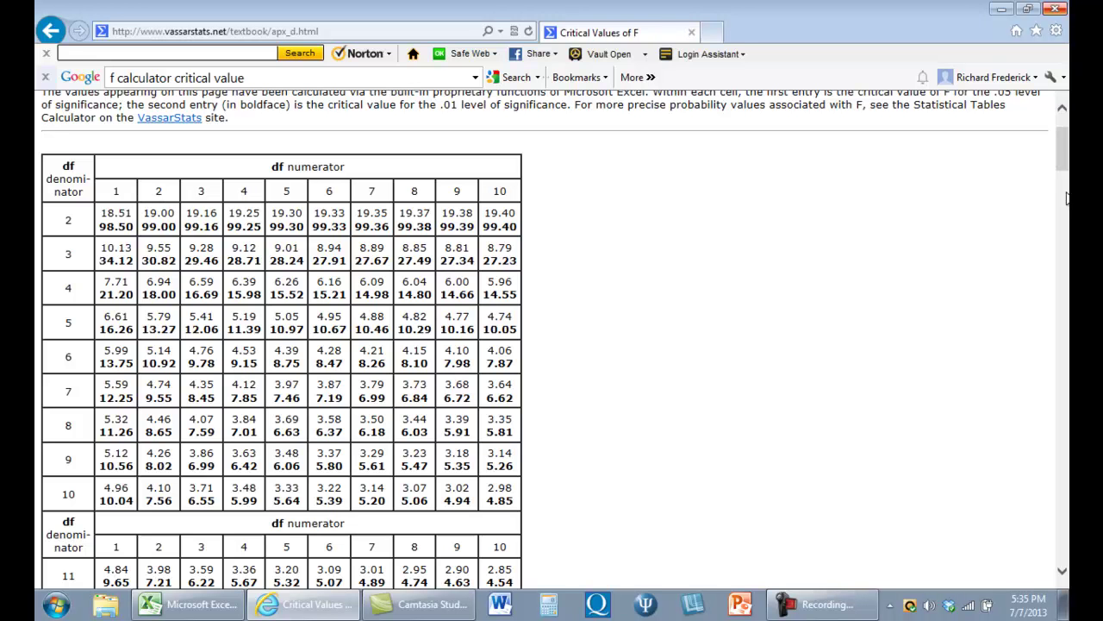
{"action": "scroll", "coordinate": [1067, 186], "scroll_direction": "down", "scroll_amount": 5}
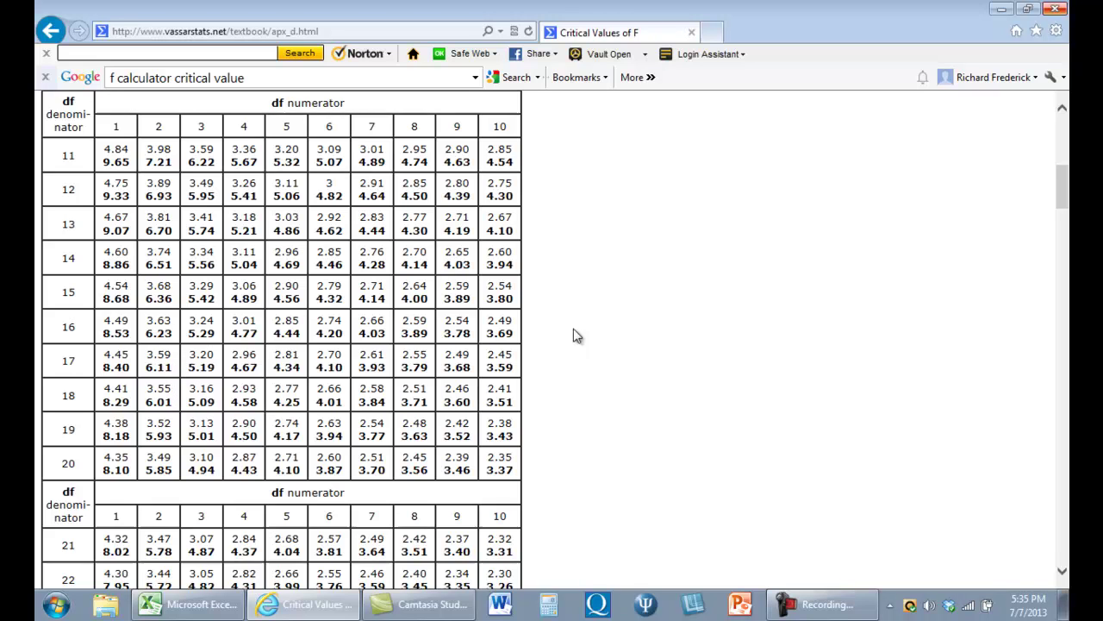
{"action": "mouse_move", "coordinate": [1061, 193]}
{"action": "left_mouse_down"}
{"action": "mouse_move", "coordinate": [1058, 174]}
{"action": "mouse_move", "coordinate": [1058, 197]}
{"action": "left_mouse_up"}
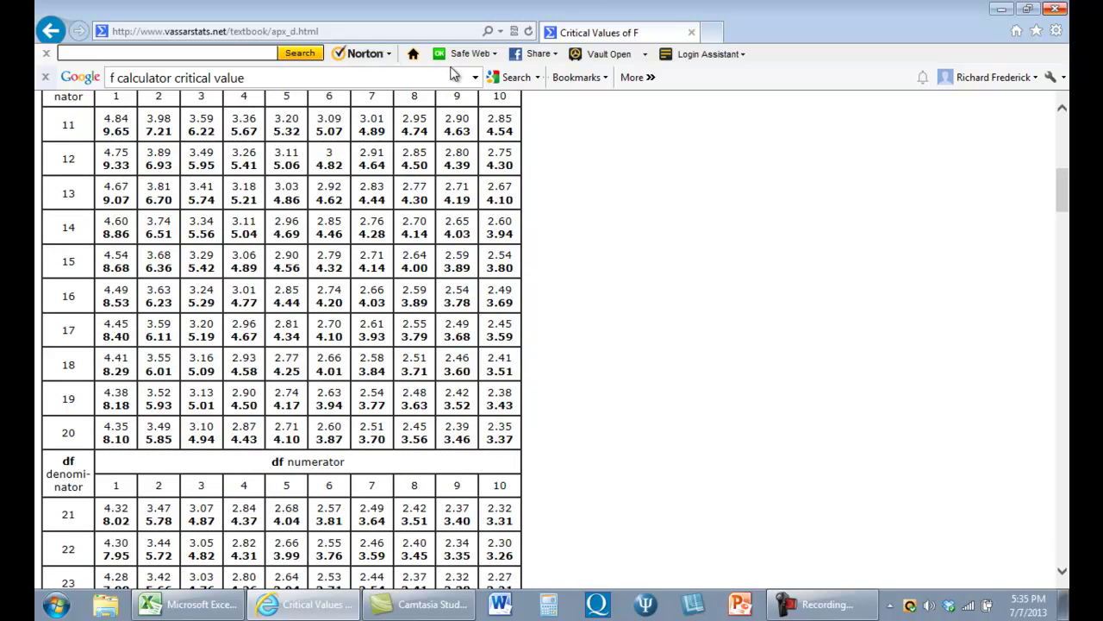
Step: Open BioKin's F-statistics calculator from the search results and calculate the critical value for numerator 2, denominator 18 and alpha 0.01
{"action": "left_click", "coordinate": [513, 77]}
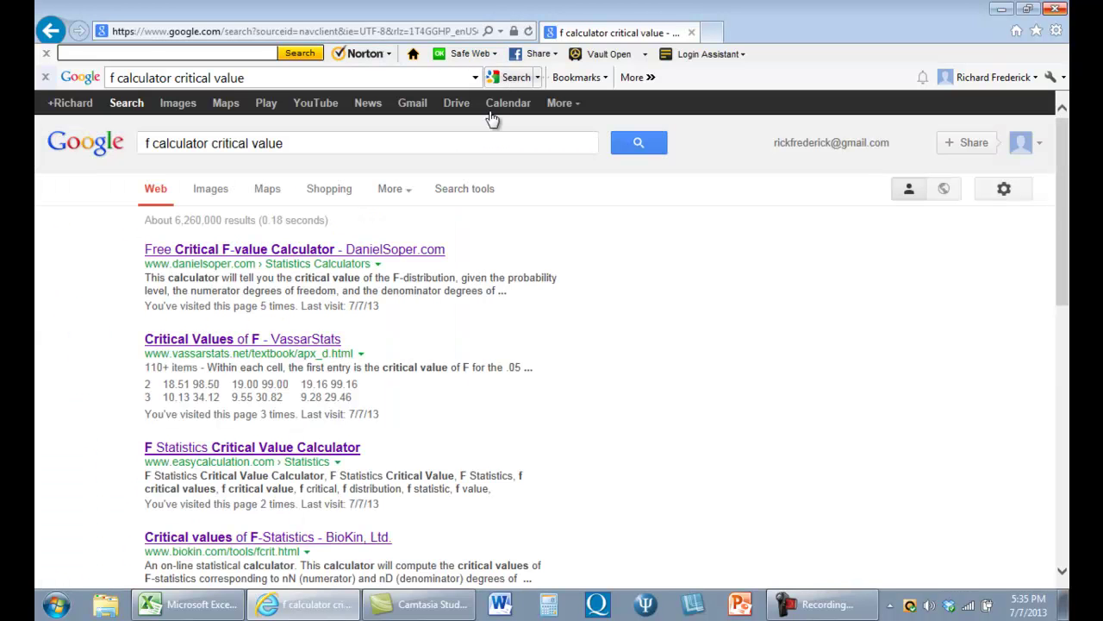
{"action": "left_click", "coordinate": [282, 541]}
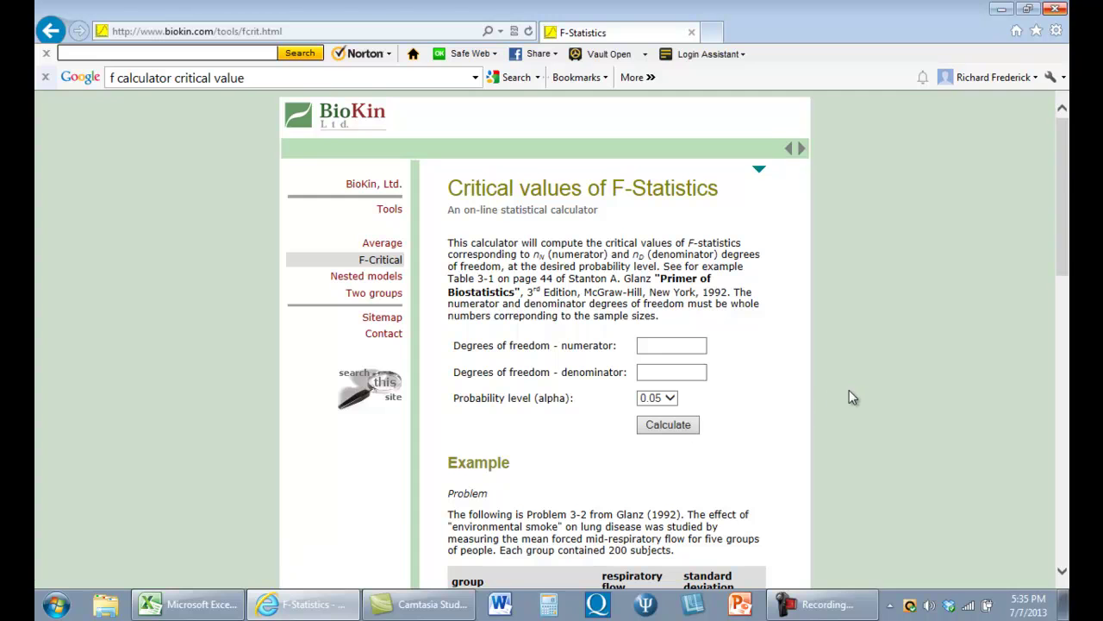
{"action": "left_click", "coordinate": [671, 399]}
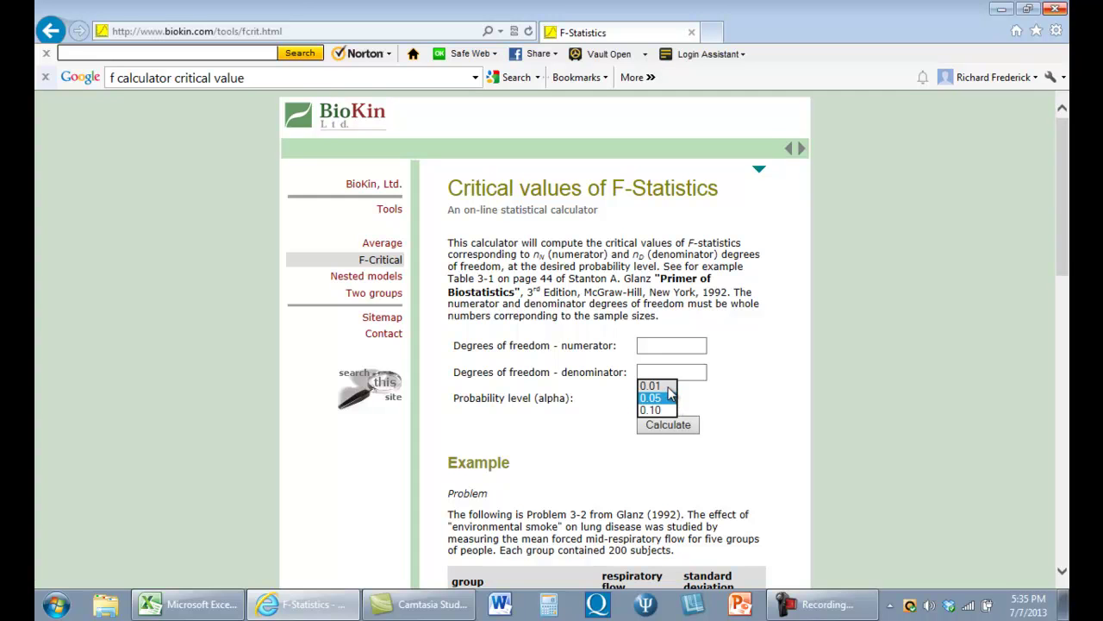
{"action": "left_click", "coordinate": [659, 386]}
{"action": "left_click", "coordinate": [661, 348]}
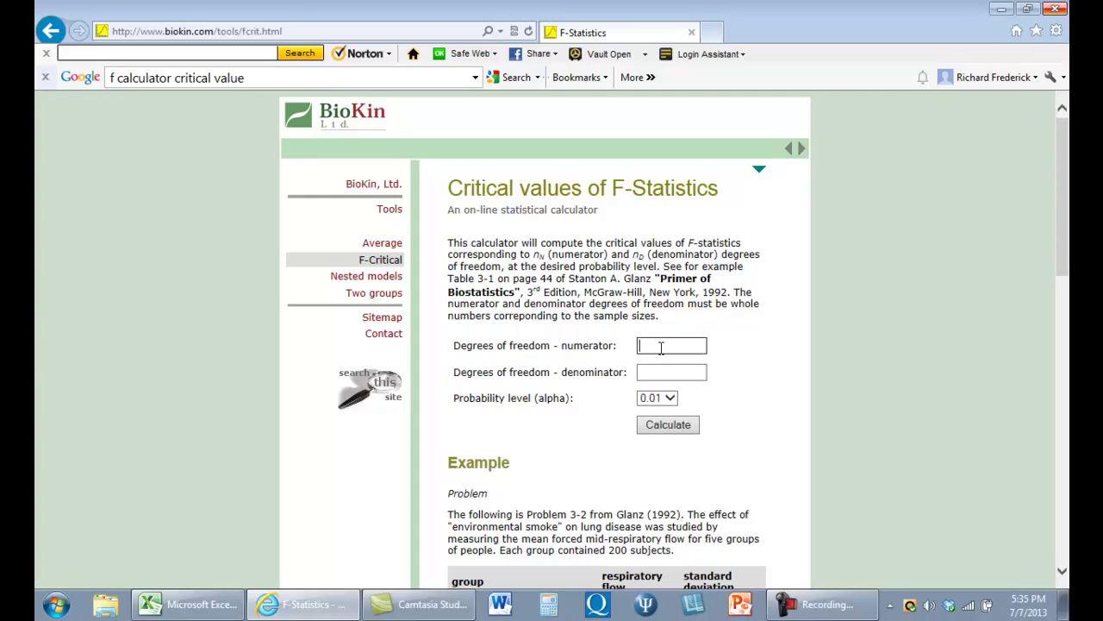
{"action": "type", "text": "2"}
{"action": "left_click", "coordinate": [668, 376]}
{"action": "left_click", "coordinate": [668, 375]}
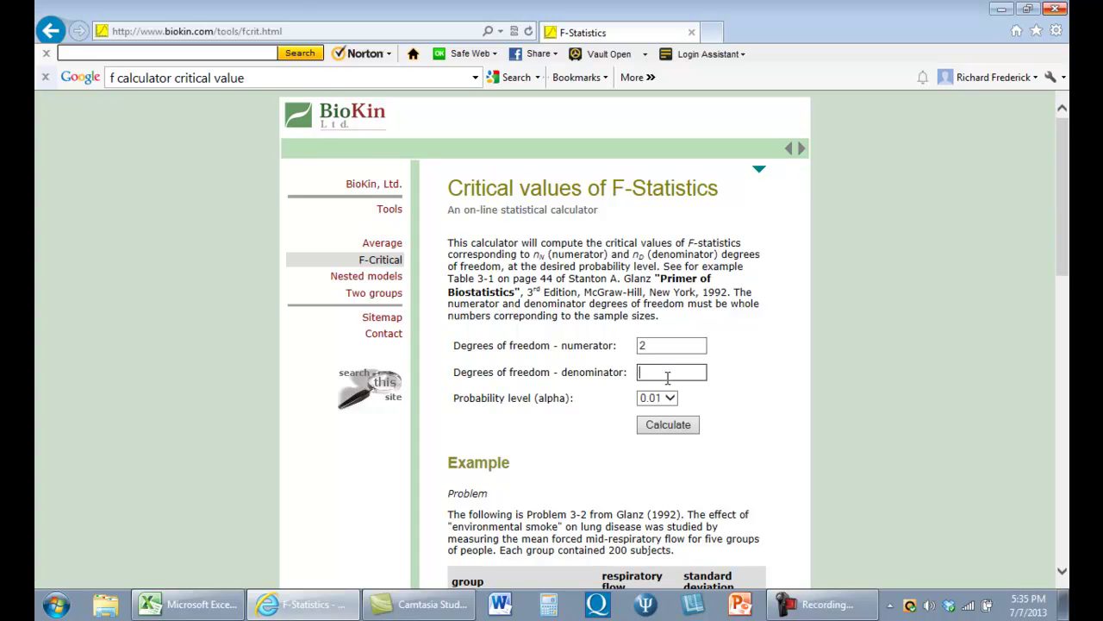
{"action": "type", "text": "18"}
{"action": "left_click", "coordinate": [678, 428]}
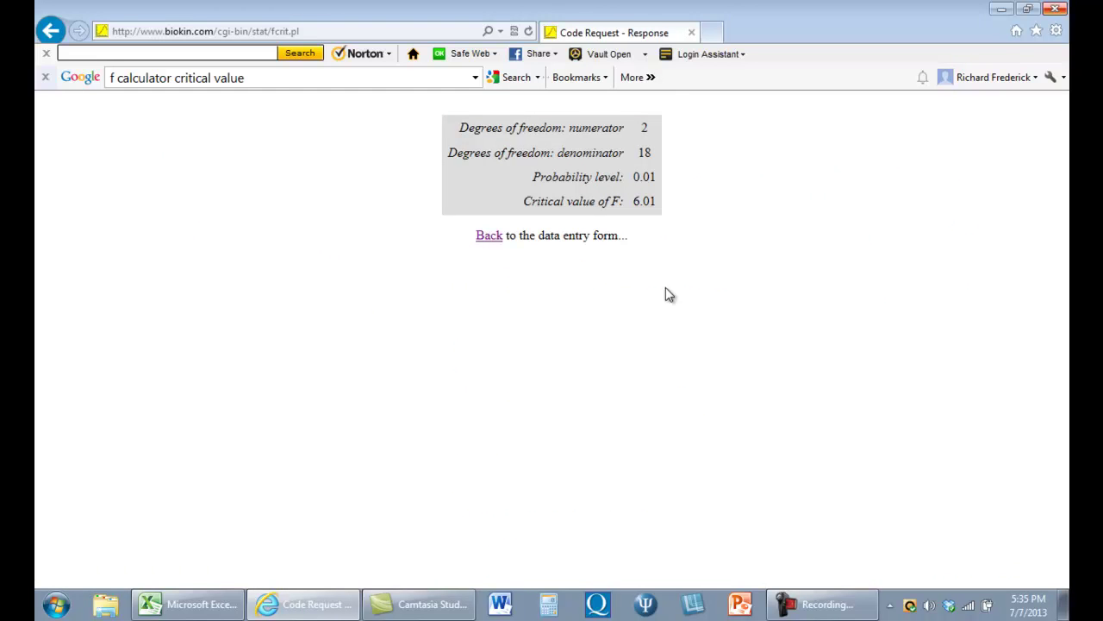